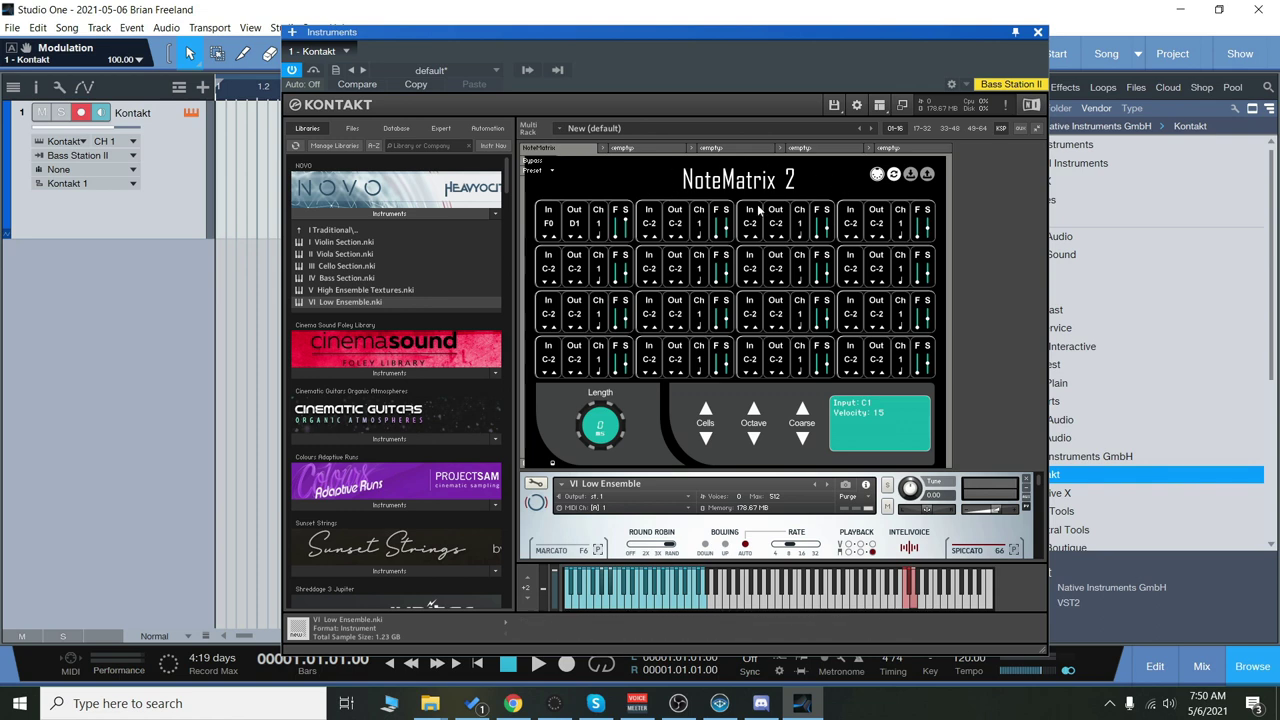
# - Hide and re-show the multi-script editor, nudging the Kontakt window slightly left
pyautogui.click(1002, 126)
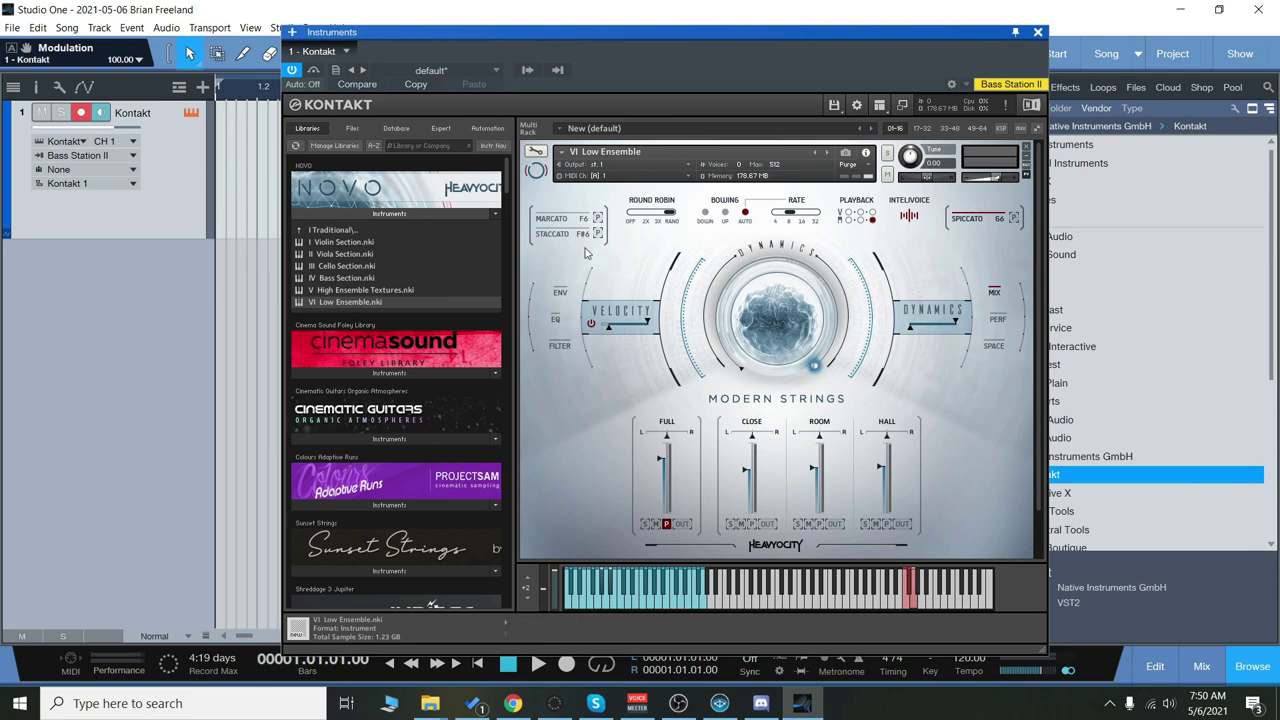
pyautogui.moveTo(790, 33); pyautogui.dragTo(766, 28)
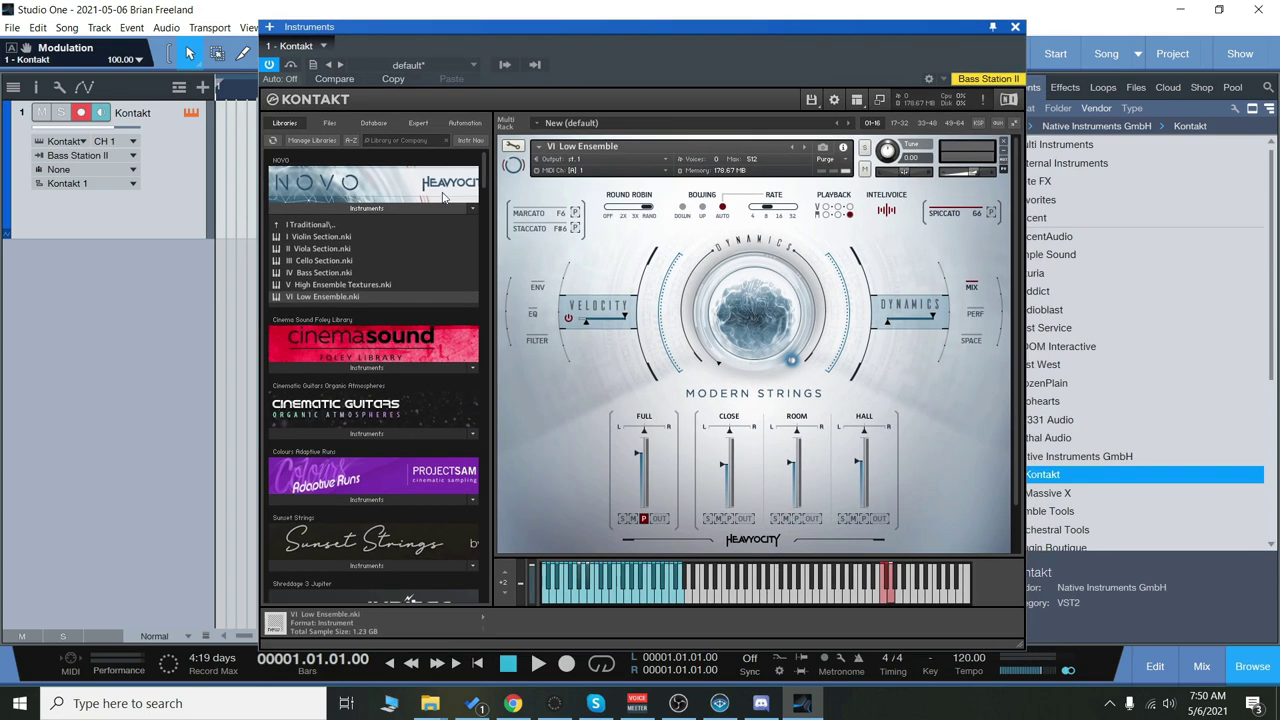
pyautogui.click(982, 124)
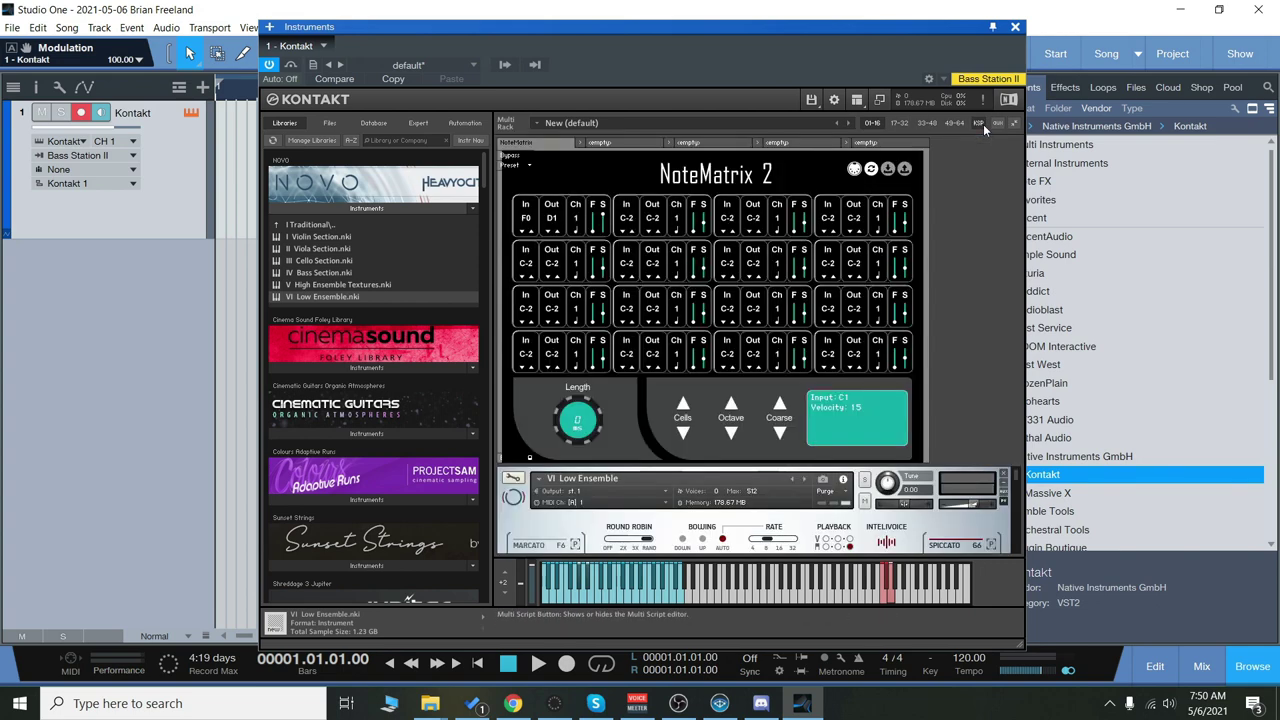
# - Switch to the empty second script slot and dismiss its preset list without loading anything
pyautogui.click(624, 143)
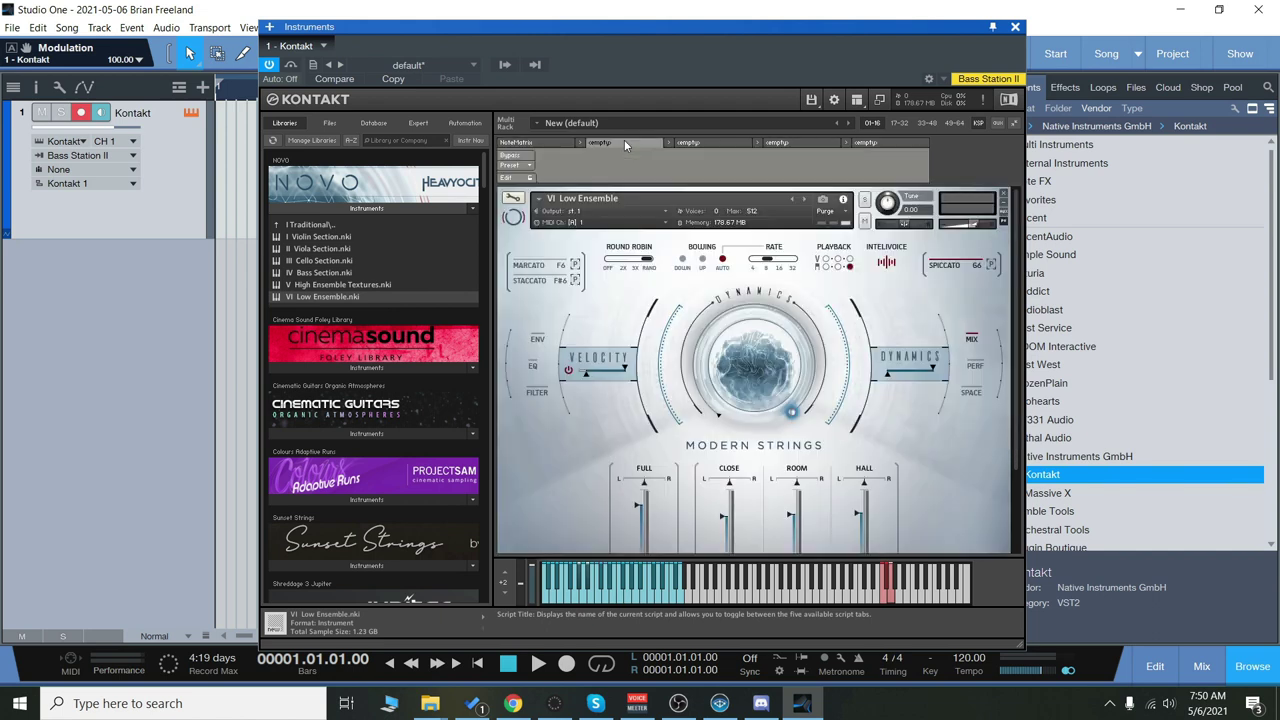
pyautogui.click(530, 168)
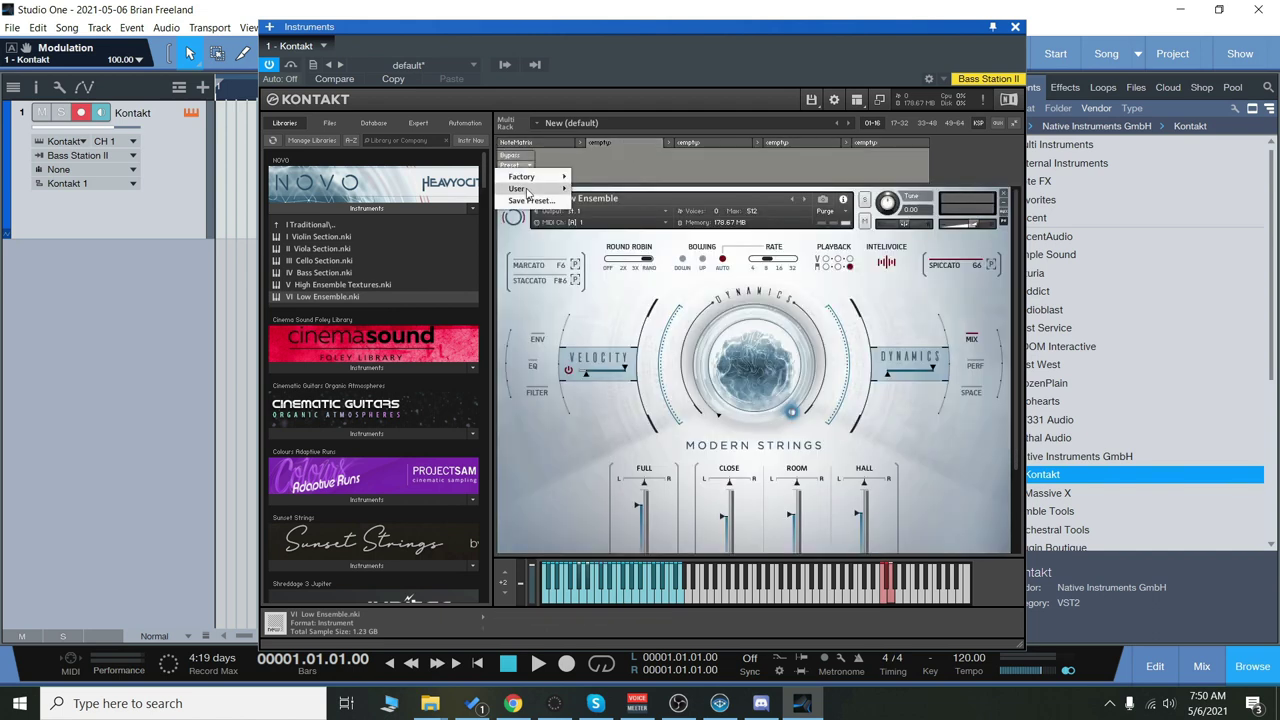
pyautogui.click(728, 158)
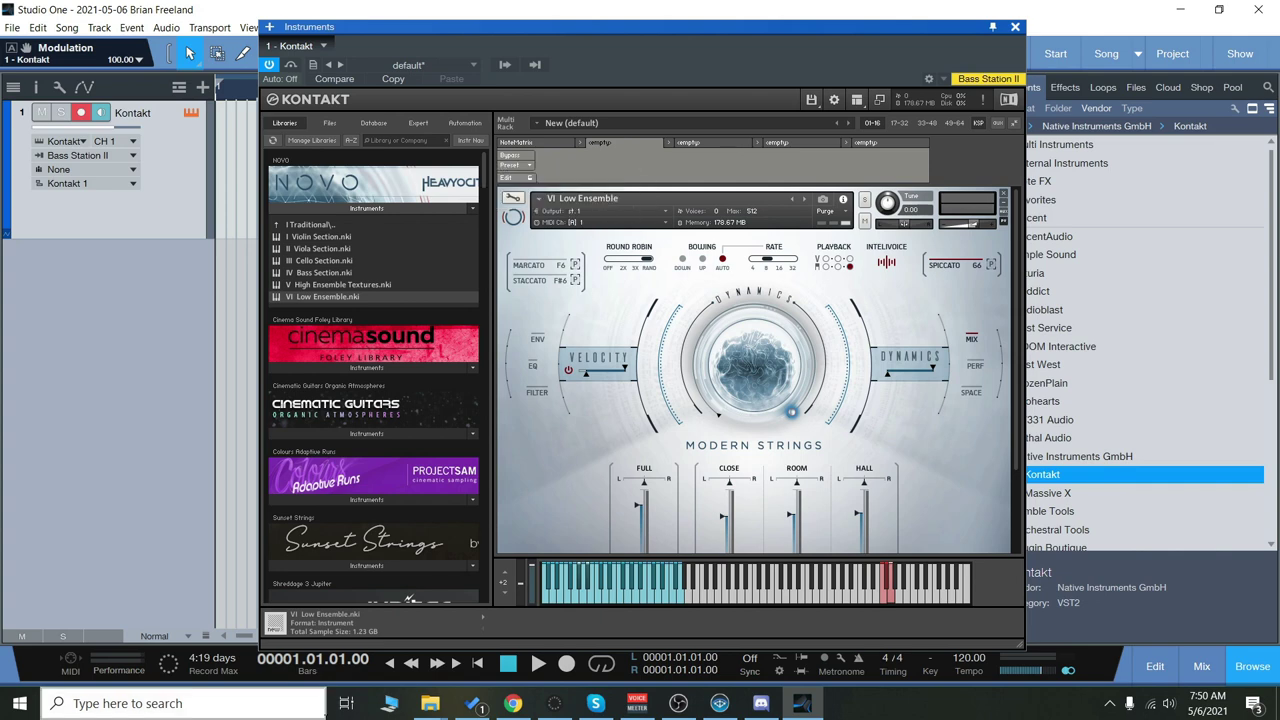
# - In the Kontakt user folder, open presets\Multiscripts to confirm NoteMatrix 2.nkp is there
pyautogui.moveTo(430, 703)
pyautogui.click(378, 642)
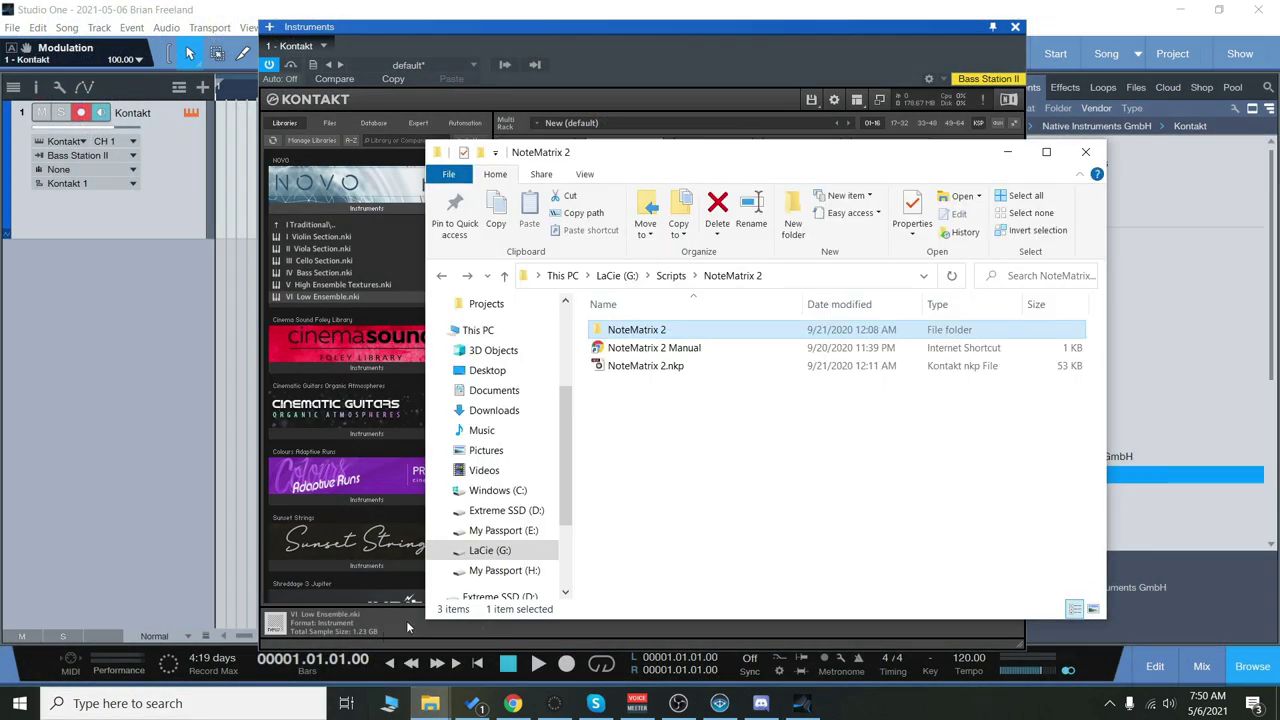
pyautogui.click(520, 645)
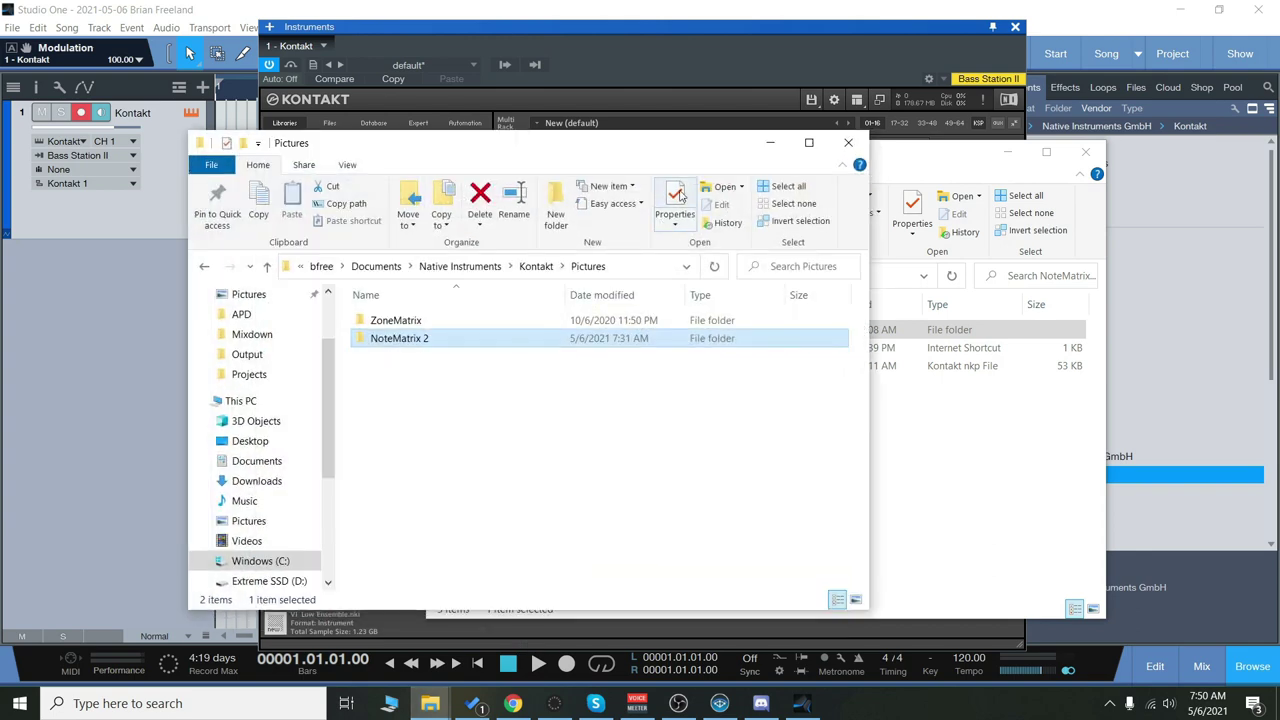
pyautogui.click(220, 265)
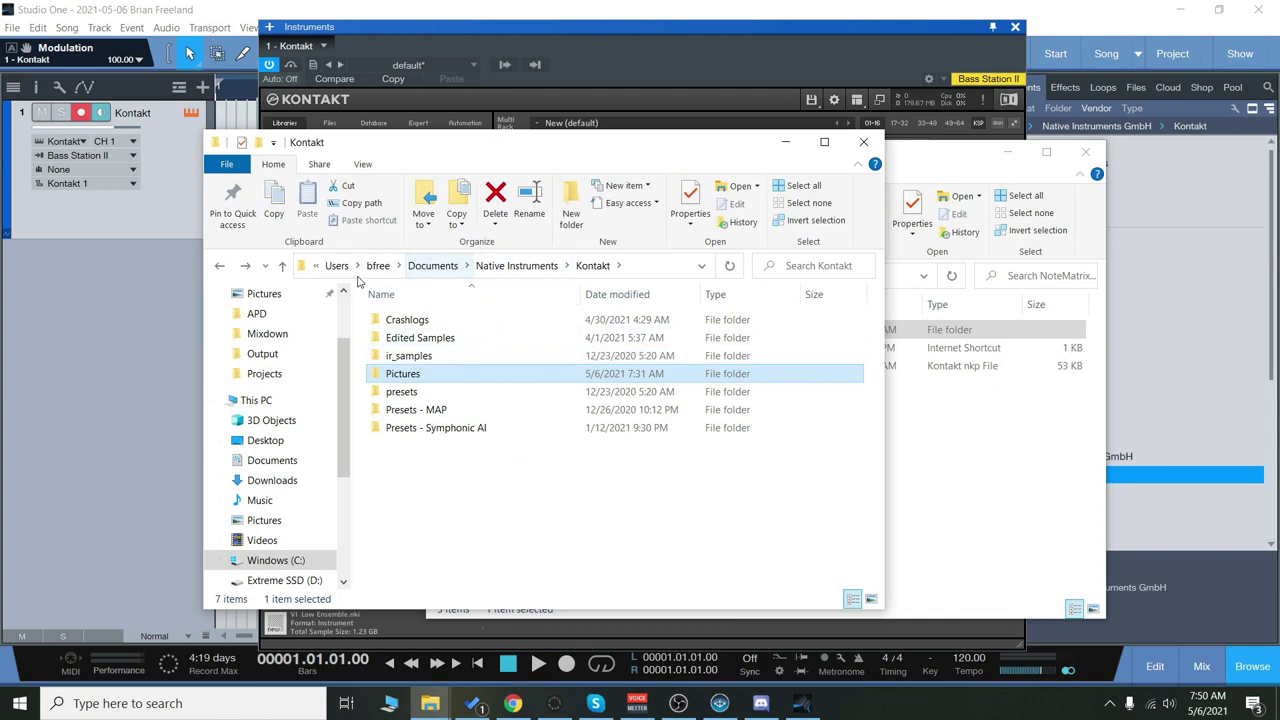
pyautogui.doubleClick(440, 391)
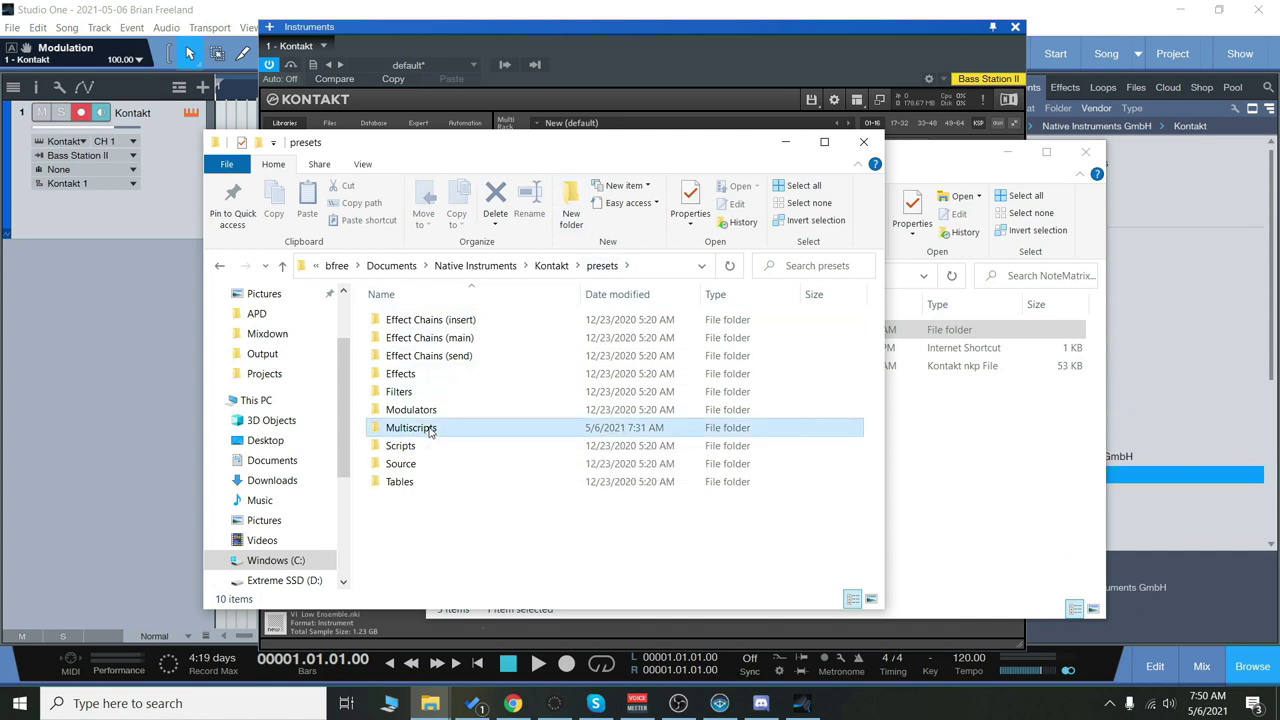
pyautogui.doubleClick(430, 427)
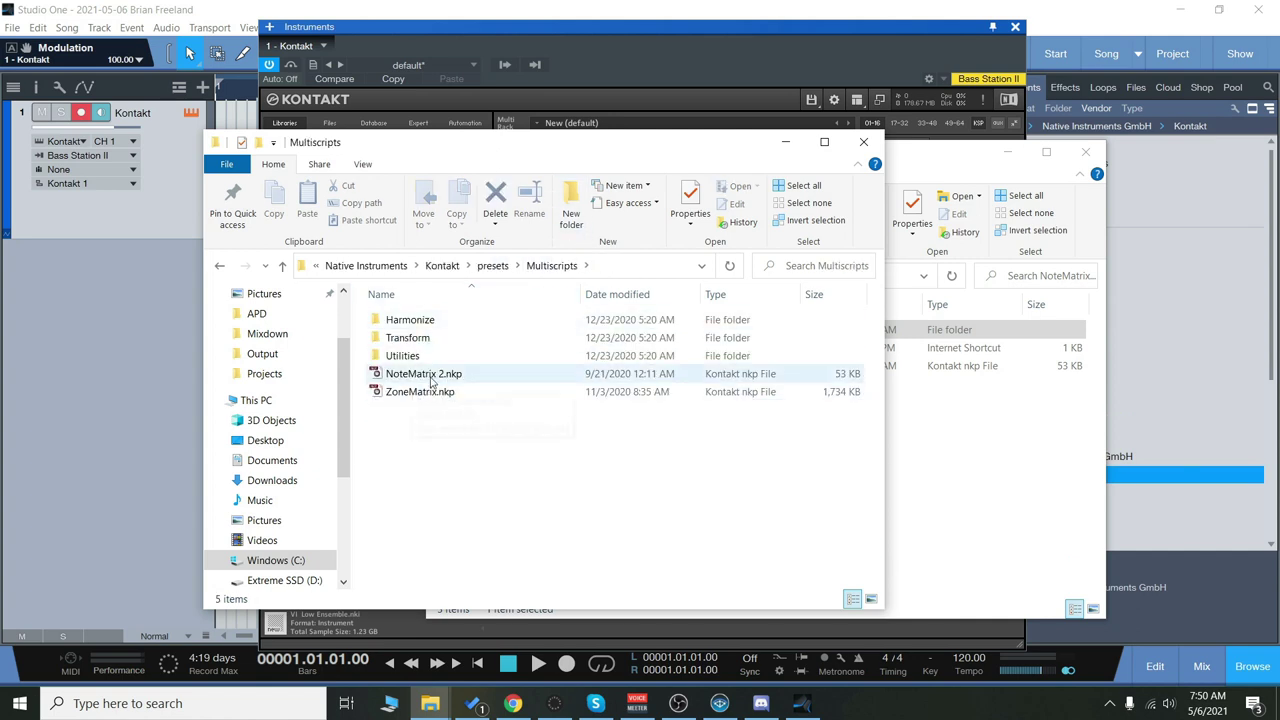
# - Return the other window to Kontakt's Pictures folder and close the NoteMatrix 2 source folder window
pyautogui.moveTo(430, 703)
pyautogui.click(365, 620)
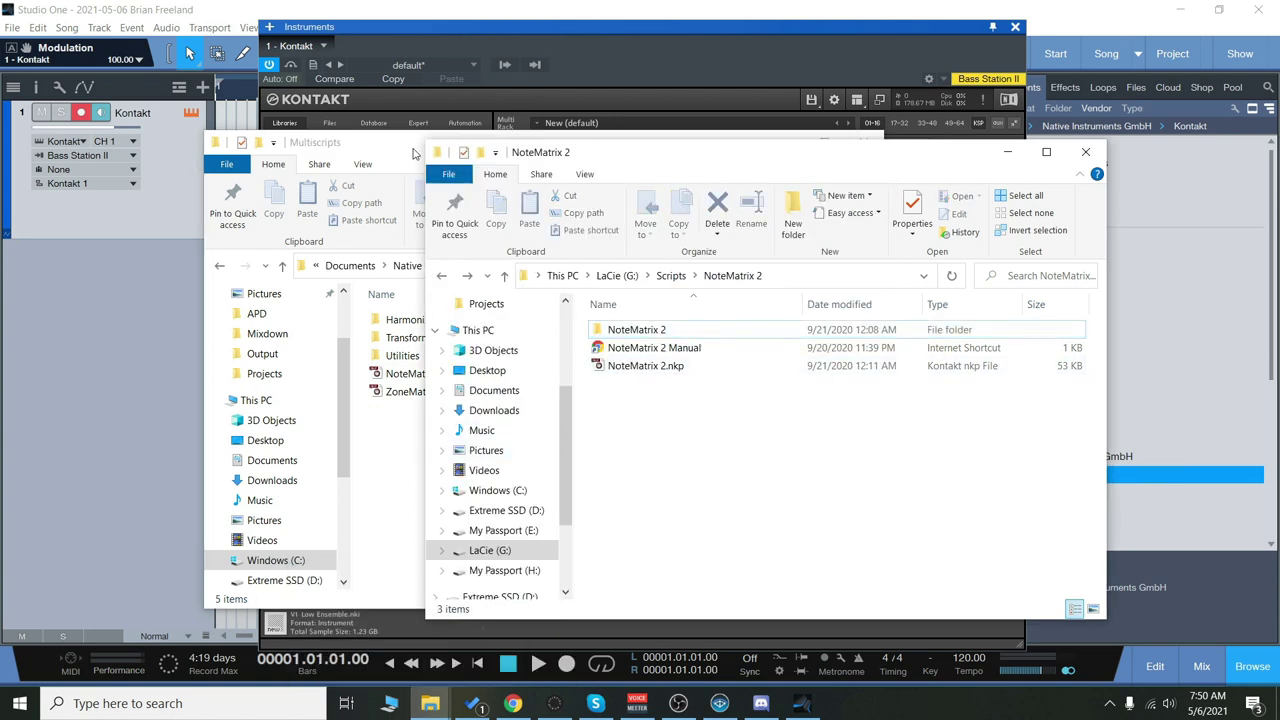
pyautogui.moveTo(741, 160); pyautogui.dragTo(794, 156)
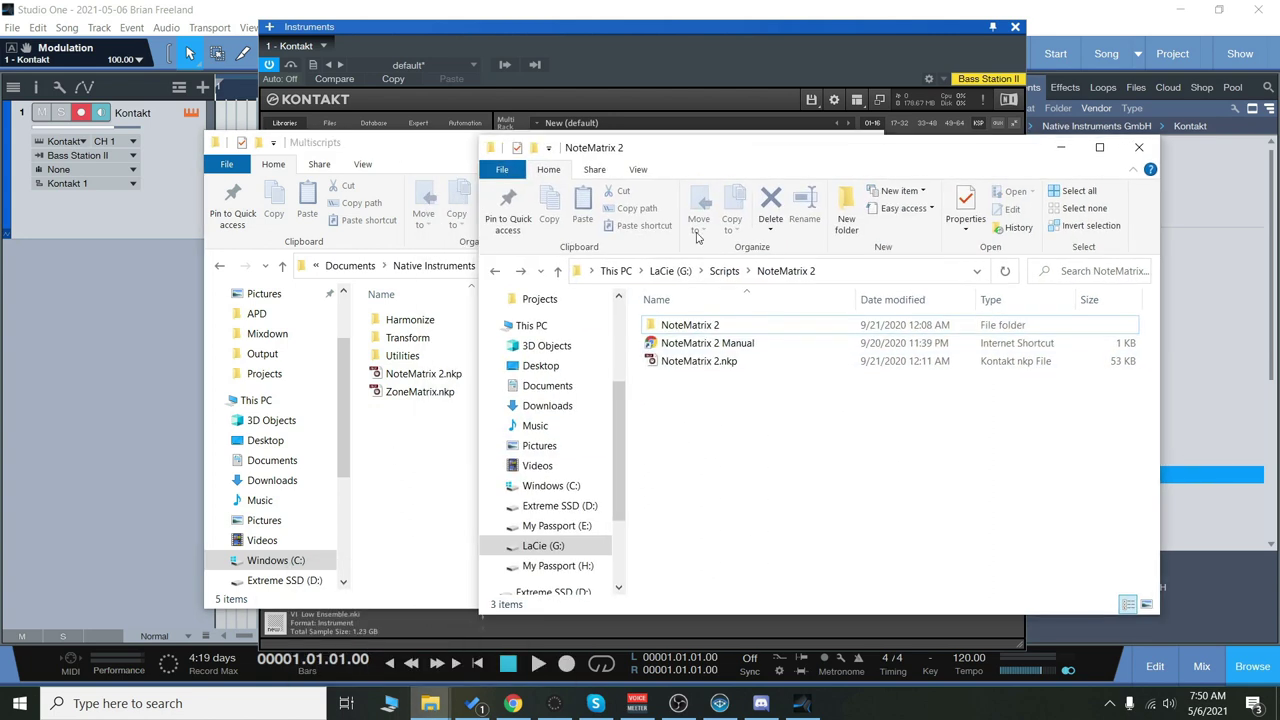
pyautogui.click(697, 331)
pyautogui.click(445, 162)
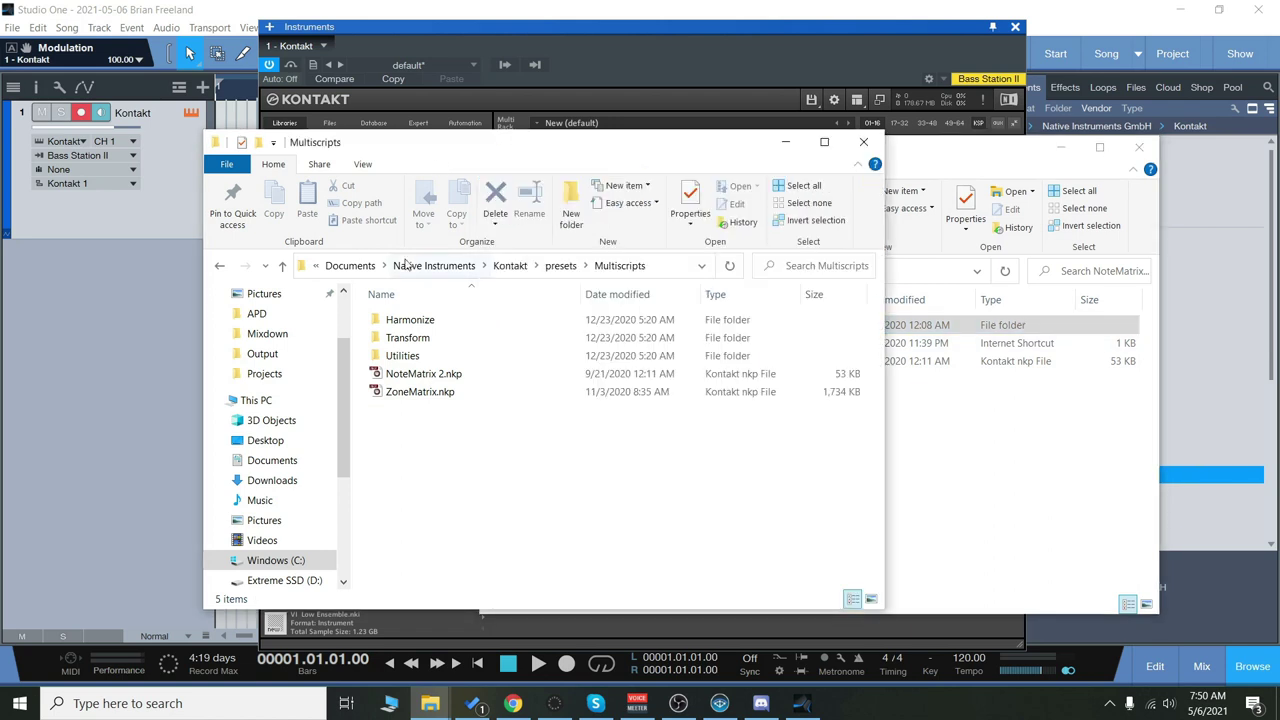
pyautogui.click(510, 268)
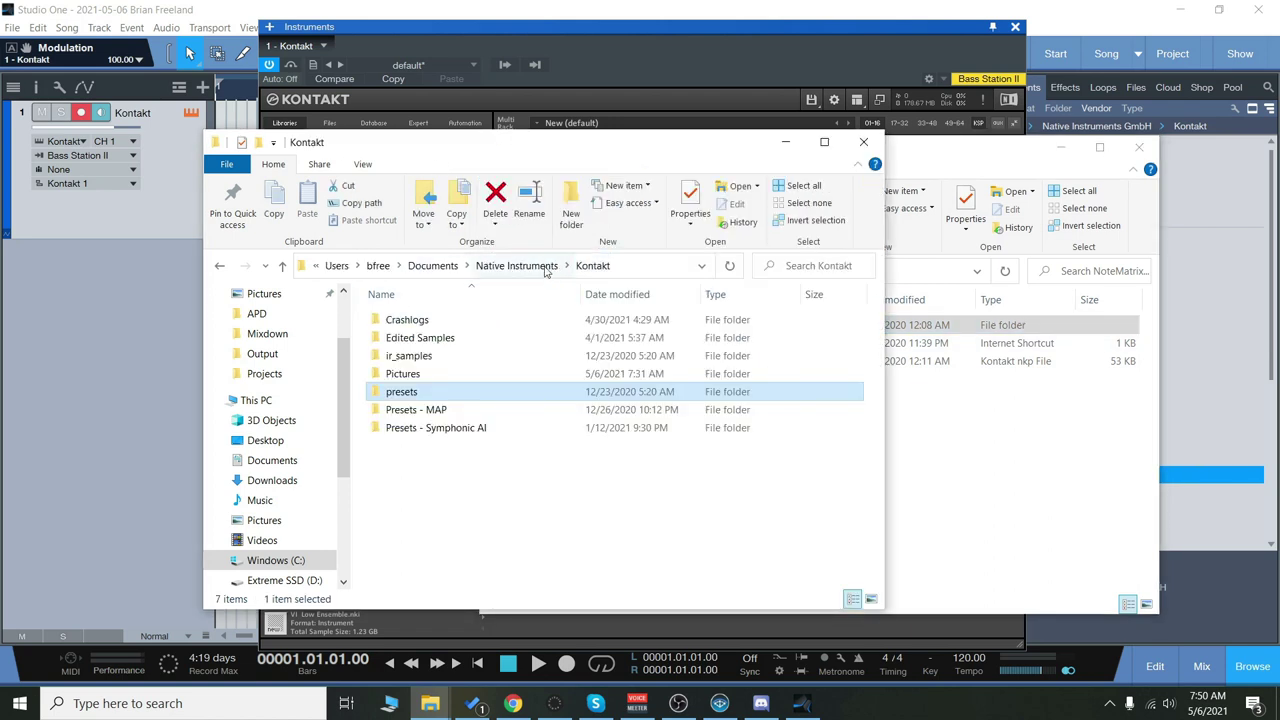
pyautogui.doubleClick(428, 374)
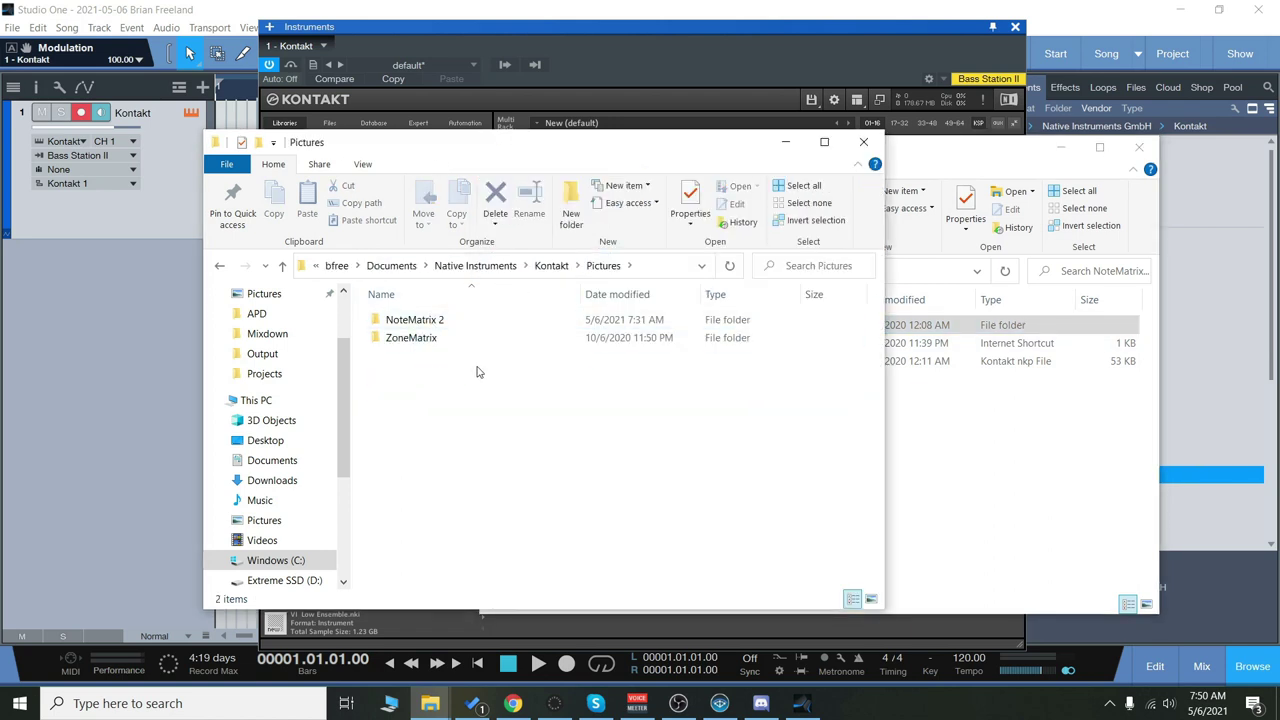
pyautogui.click(998, 170)
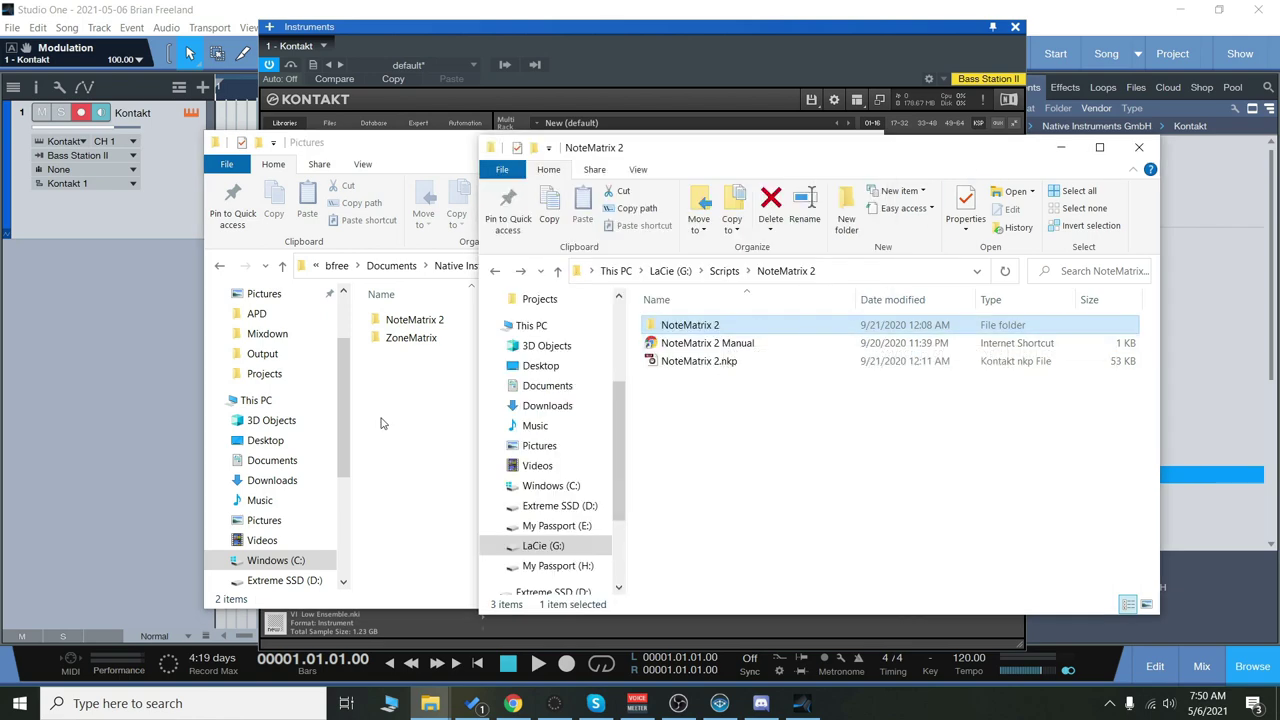
pyautogui.click(1138, 147)
# - Load the NoteMatrix 2 user preset and view the first script, cell 1 mapping F0 to D1
pyautogui.click(872, 148)
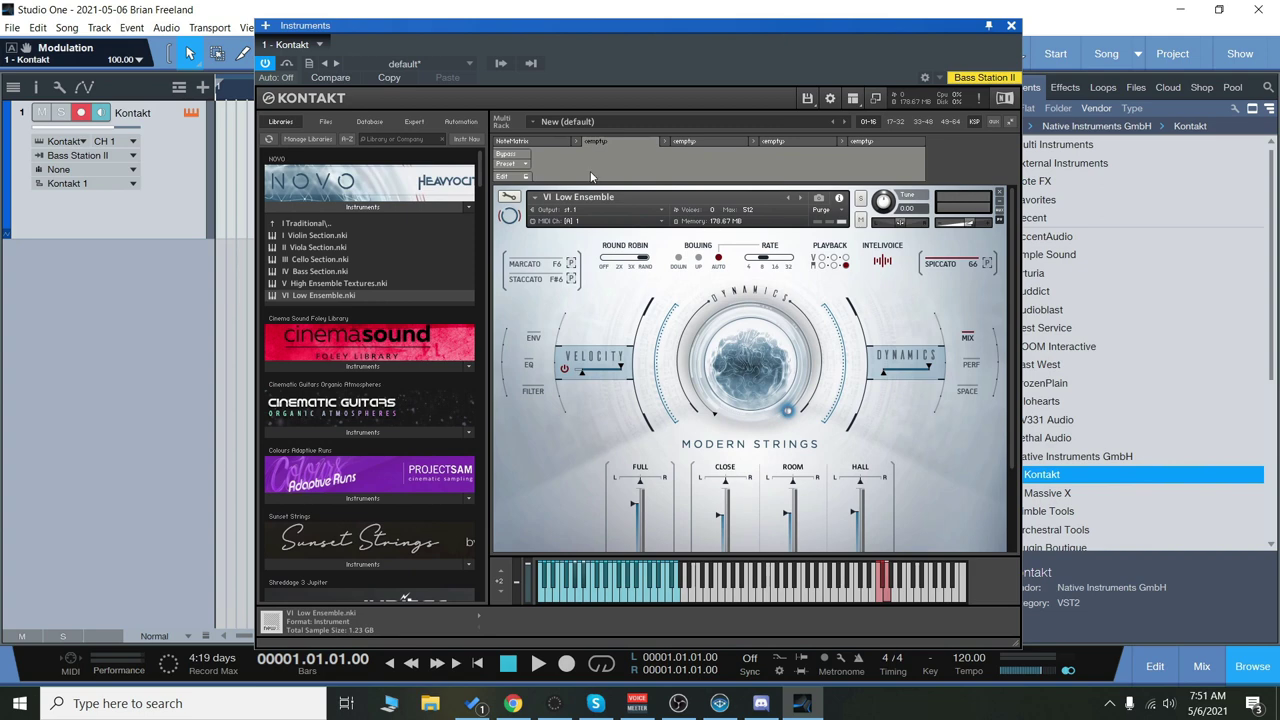
pyautogui.click(524, 164)
pyautogui.moveTo(524, 190)
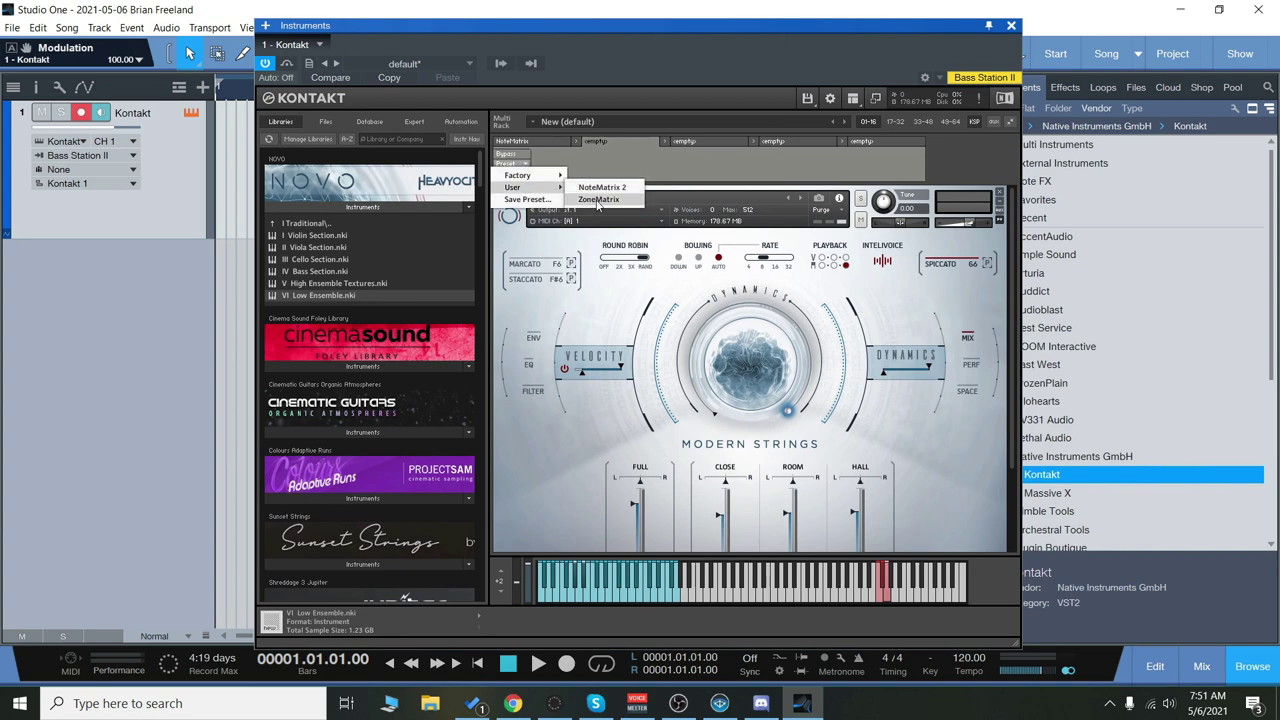
pyautogui.click(602, 187)
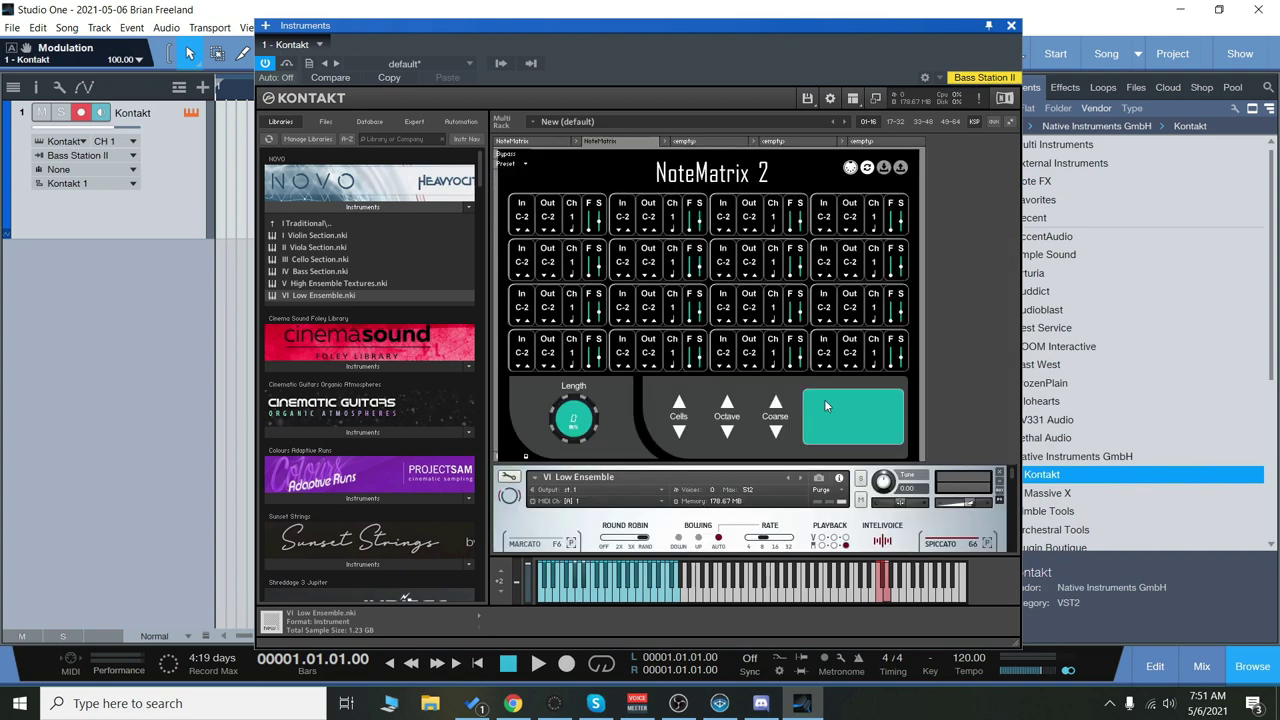
pyautogui.click(539, 141)
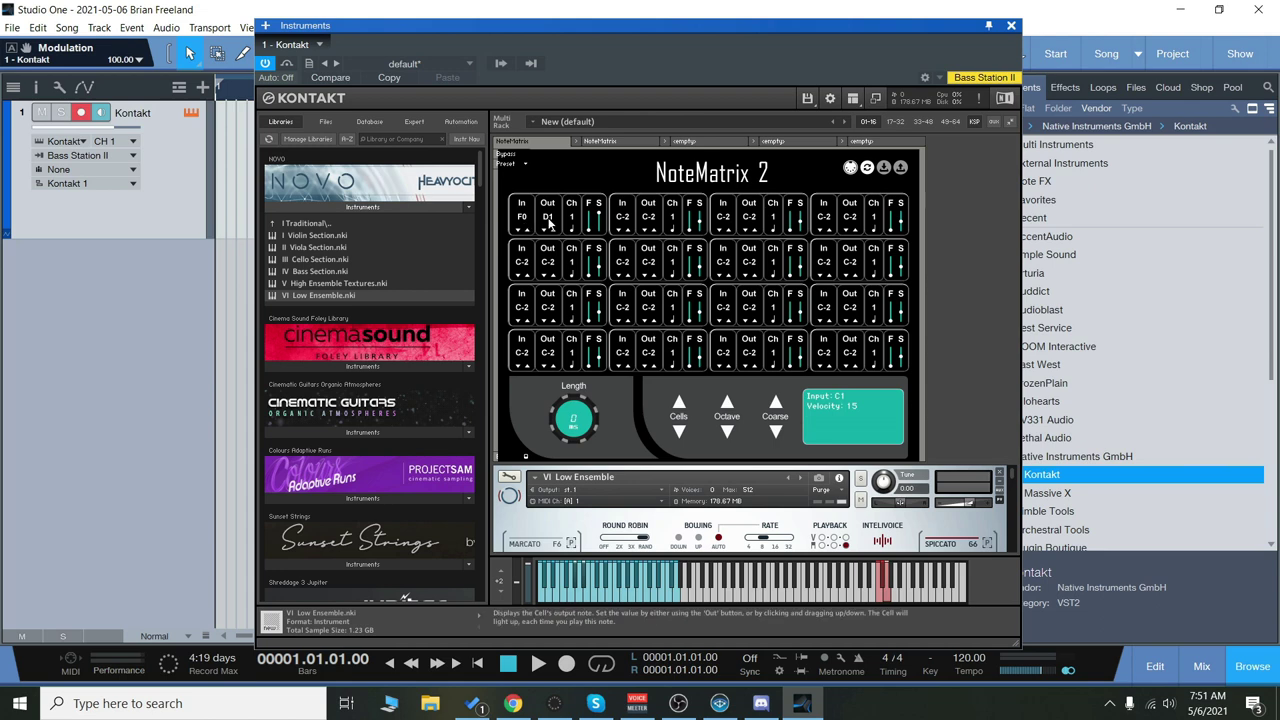
# - Play a note on the on-screen keyboard so cell 1 reports its F0-to-D1 remap
pyautogui.click(563, 598)
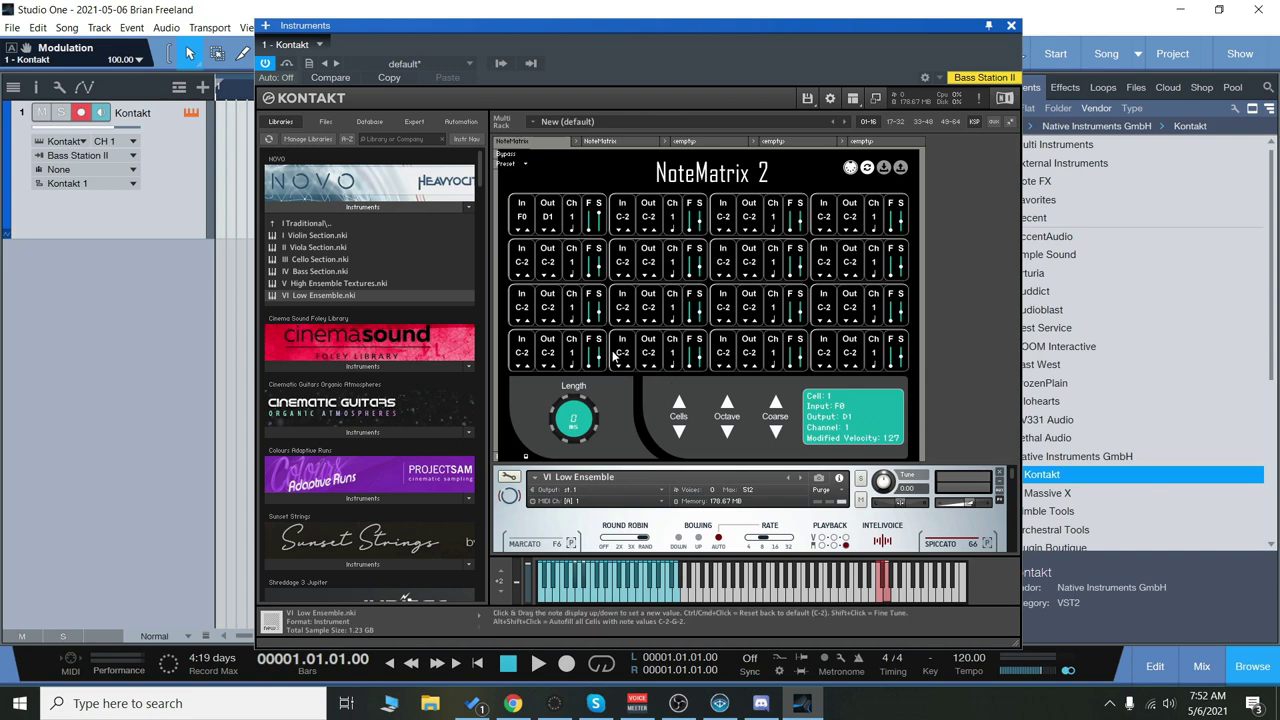
# - Learn cell 1's input F0 from a played key, then try Length 2502 ms and velocity sliders
pyautogui.click(521, 207)
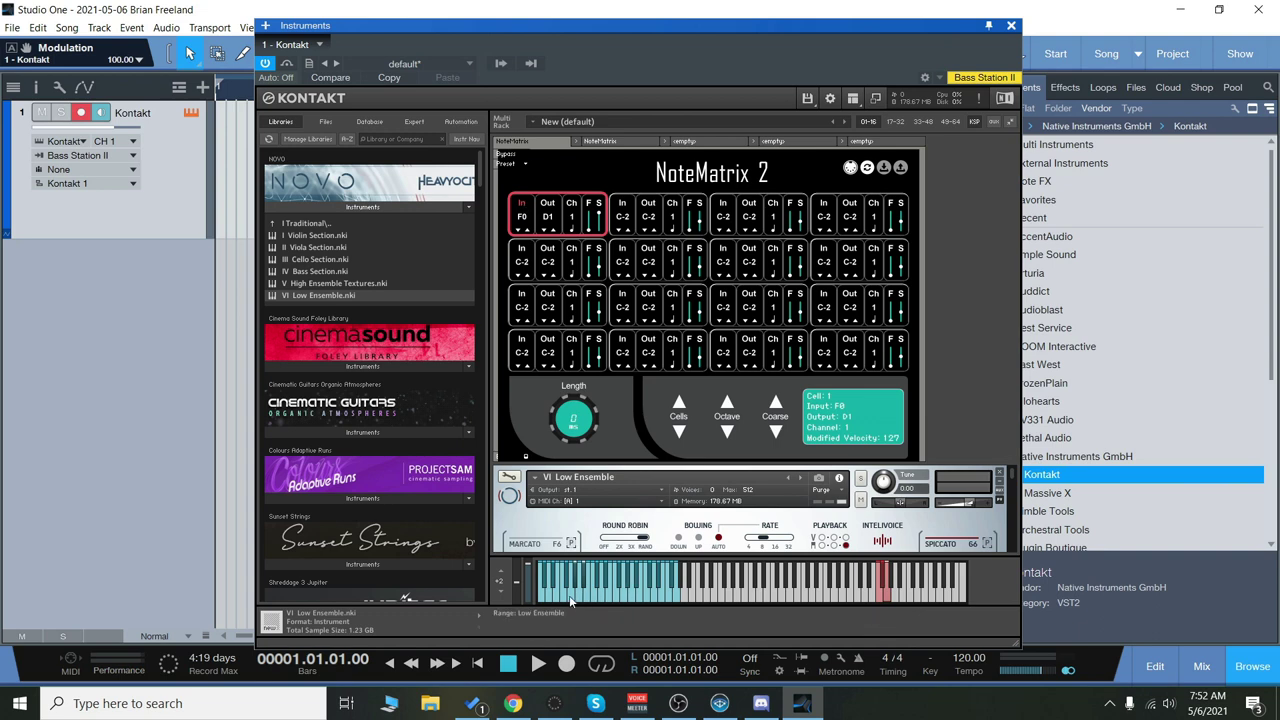
pyautogui.click(568, 601)
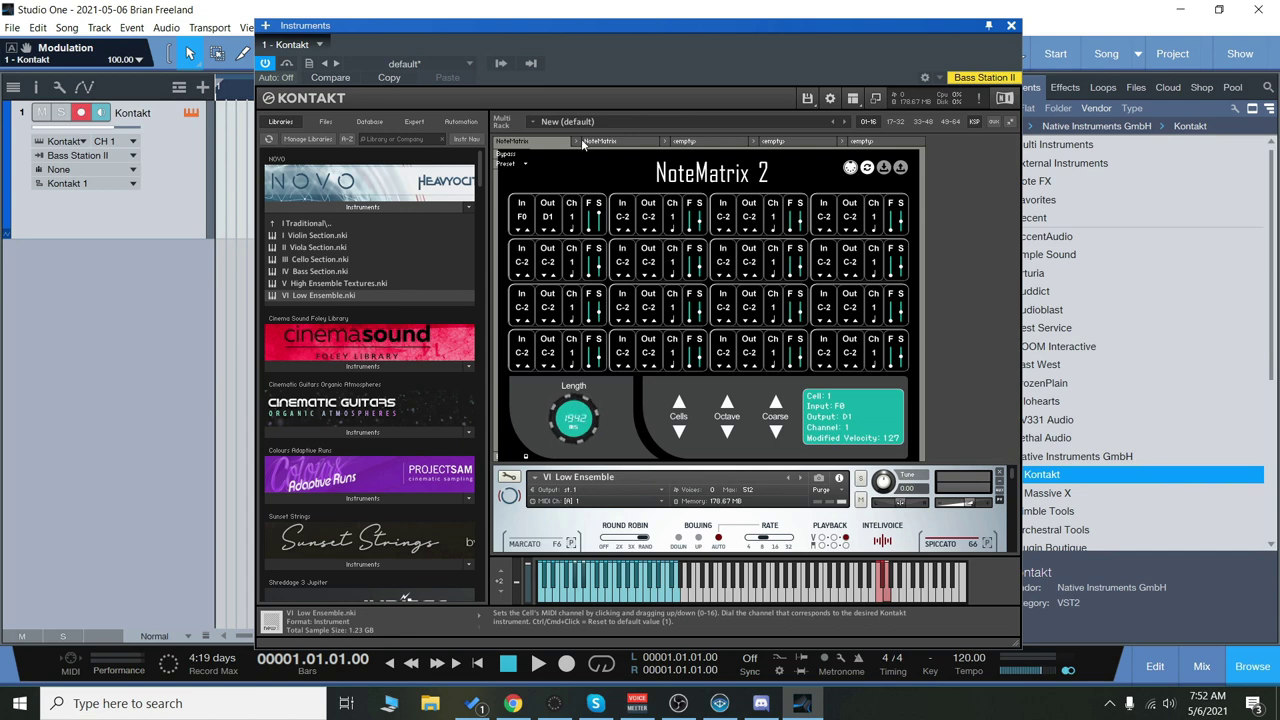
pyautogui.moveTo(573, 418); pyautogui.dragTo(576, 450)
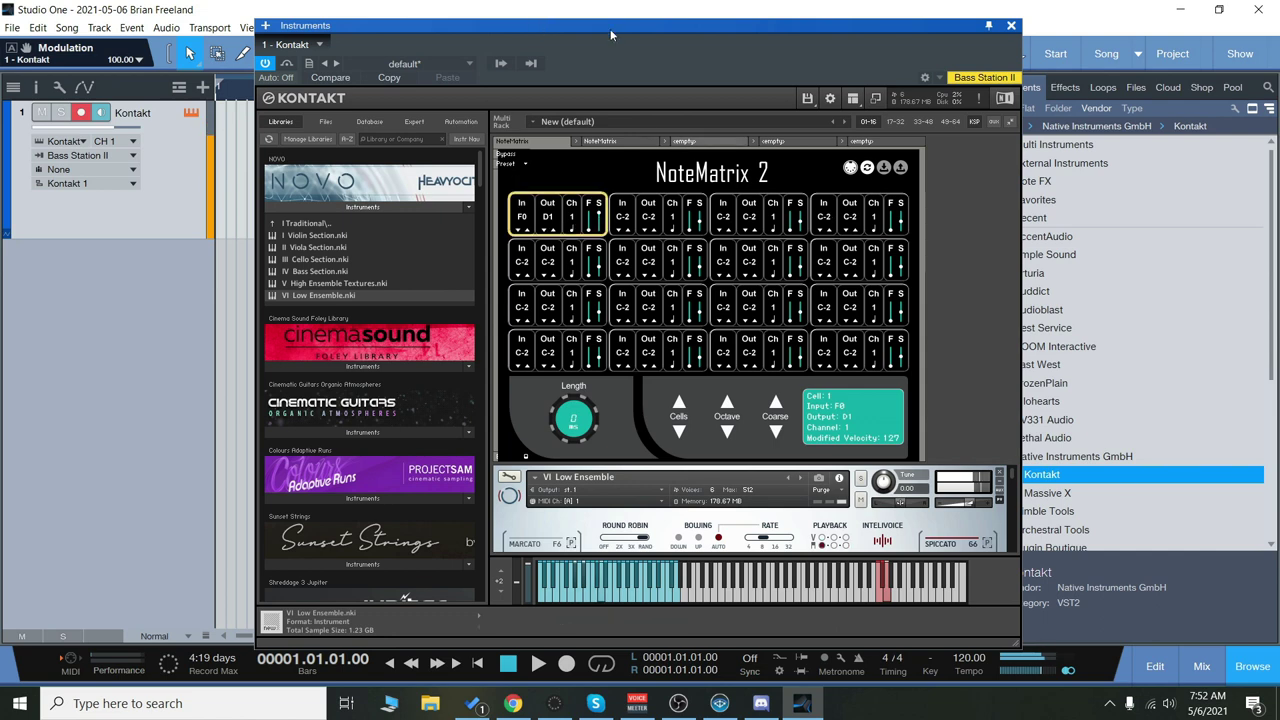
pyautogui.moveTo(596, 228); pyautogui.dragTo(600, 235)
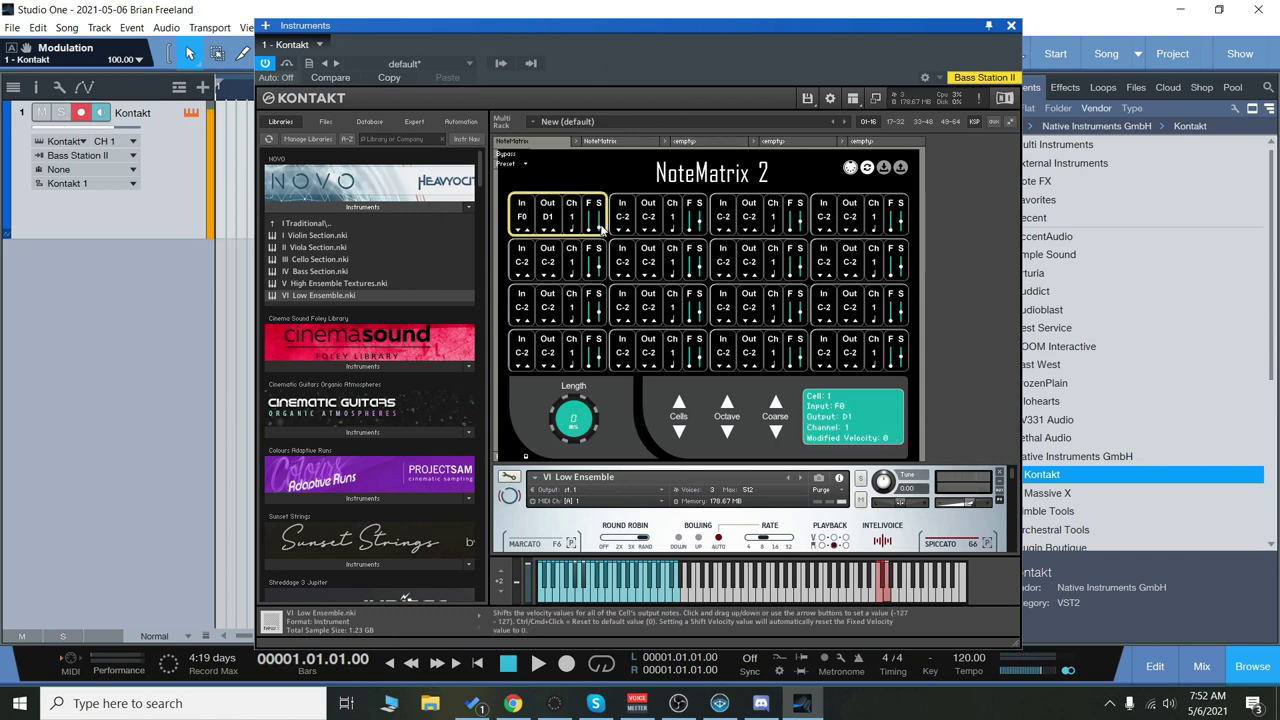
pyautogui.moveTo(594, 225); pyautogui.dragTo(601, 219)
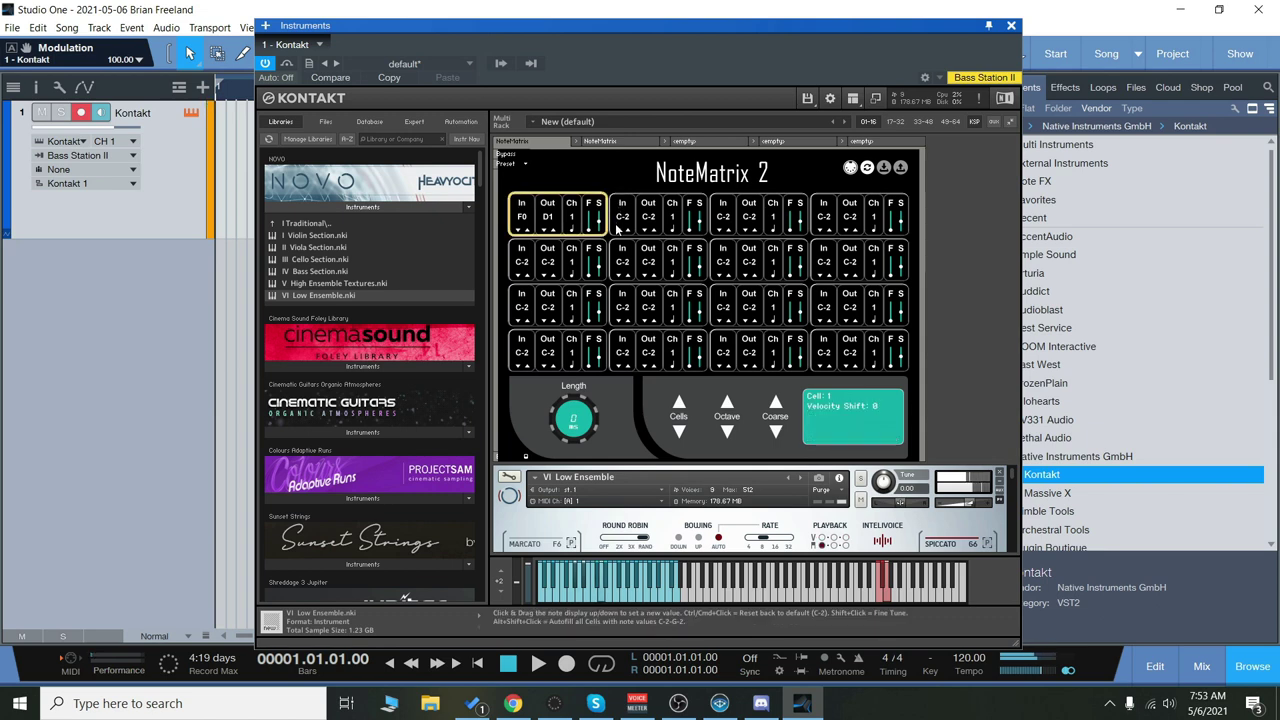
# - Raise cell 1's output note semitone by semitone from D1 up to D2
pyautogui.click(556, 232)
pyautogui.click(556, 232)
pyautogui.click(556, 232)
pyautogui.click(556, 232)
pyautogui.click(556, 232)
pyautogui.click(556, 232)
pyautogui.click(555, 232)
pyautogui.click(555, 232)
pyautogui.click(555, 232)
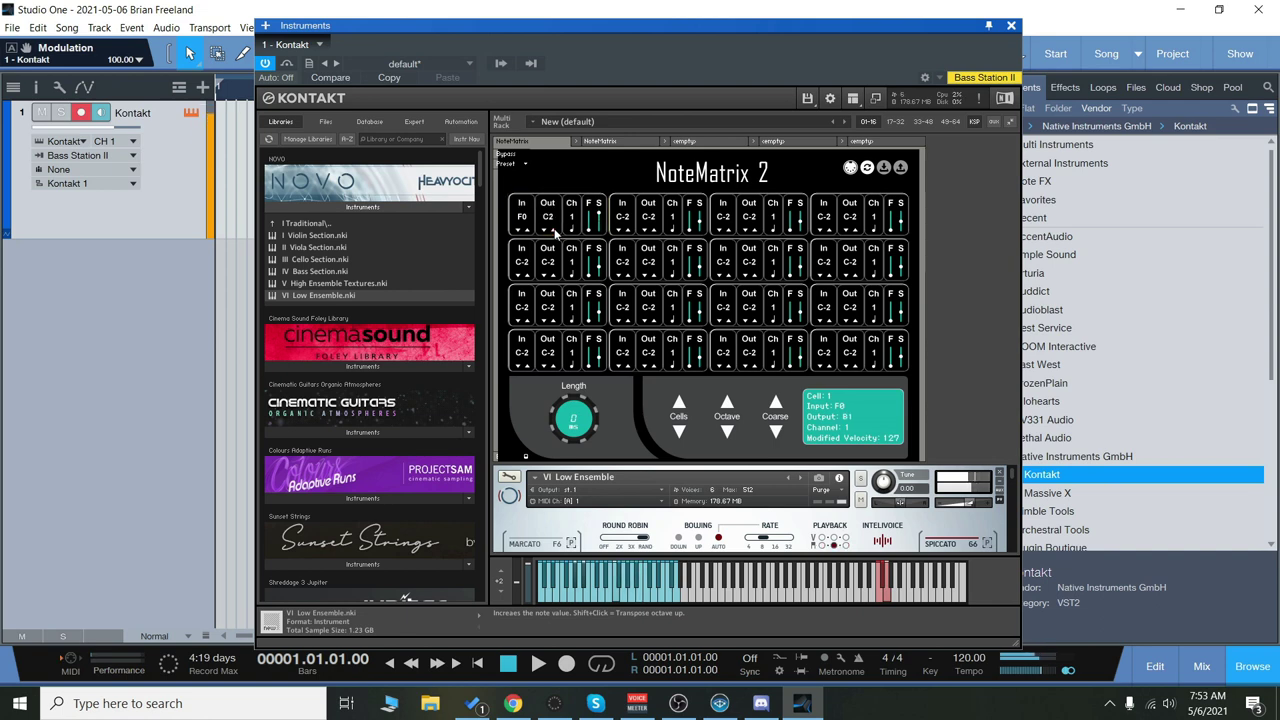
pyautogui.doubleClick(555, 231)
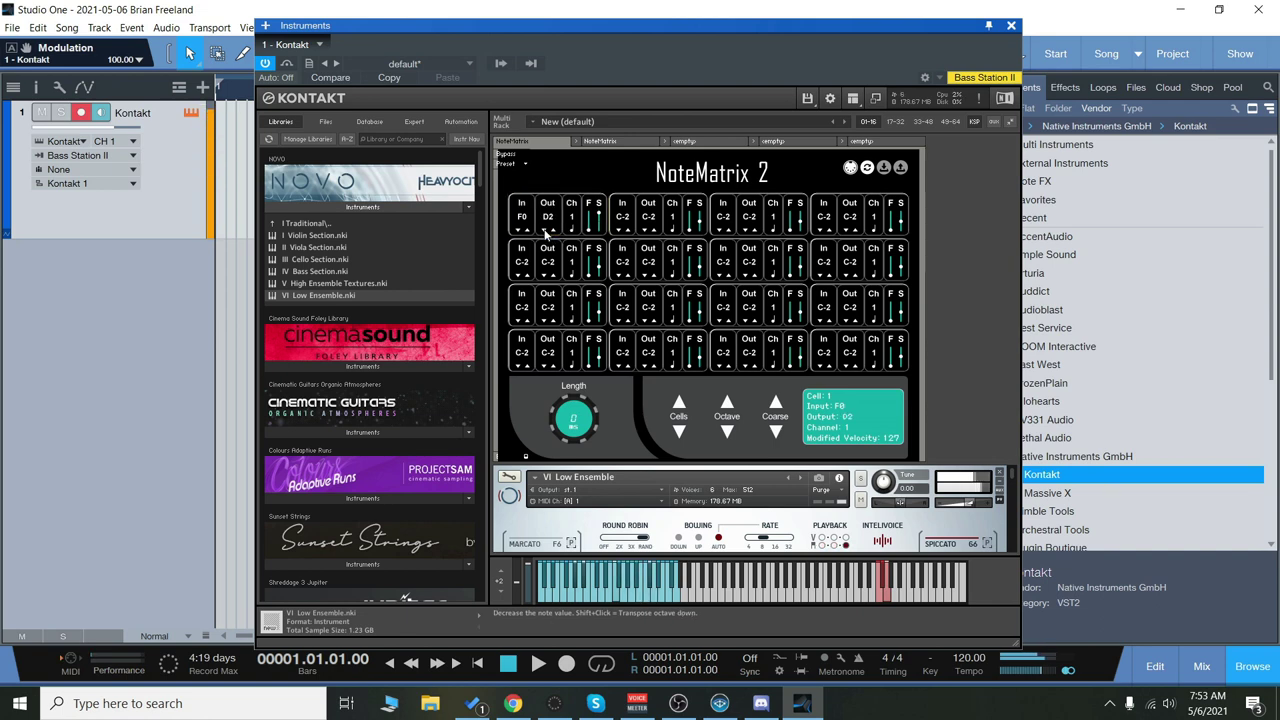
# - Lower cell 1's output note back down through A0 to F#0
pyautogui.click(547, 230)
pyautogui.click(547, 230)
pyautogui.click(547, 230)
pyautogui.click(547, 230)
pyautogui.click(547, 230)
pyautogui.click(547, 230)
pyautogui.click(547, 230)
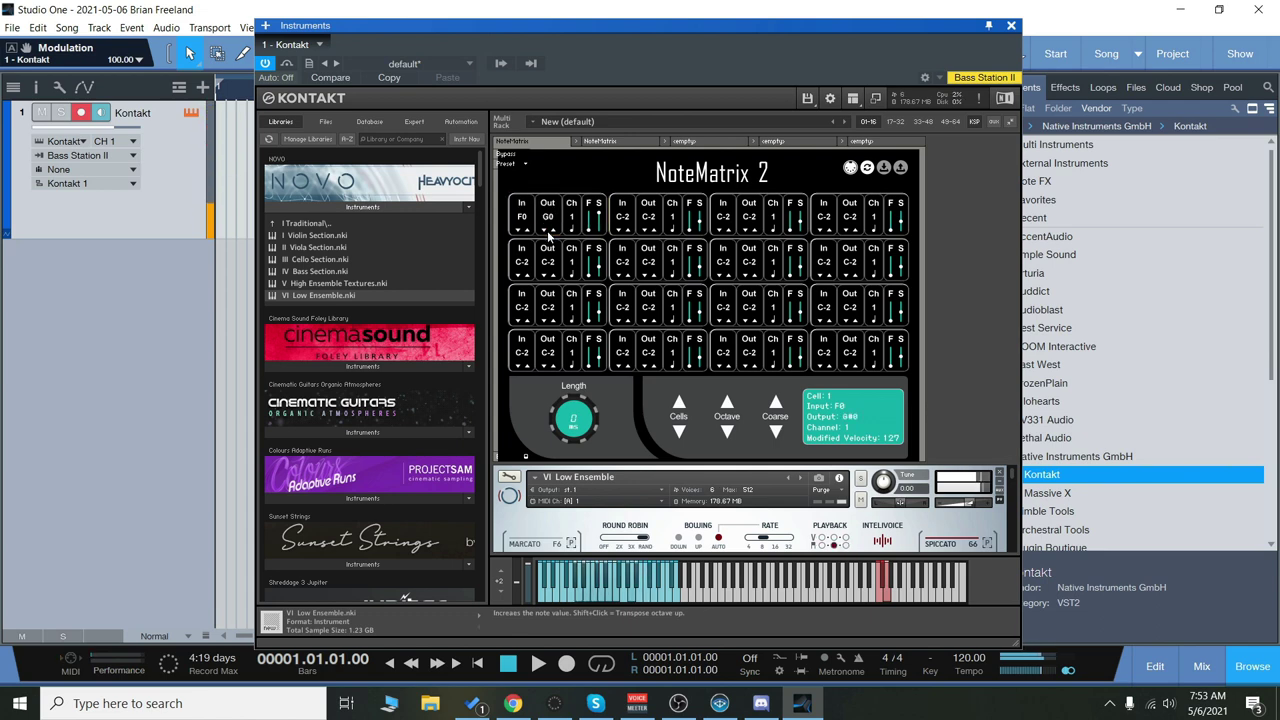
pyautogui.click(547, 230)
pyautogui.click(547, 230)
pyautogui.click(547, 230)
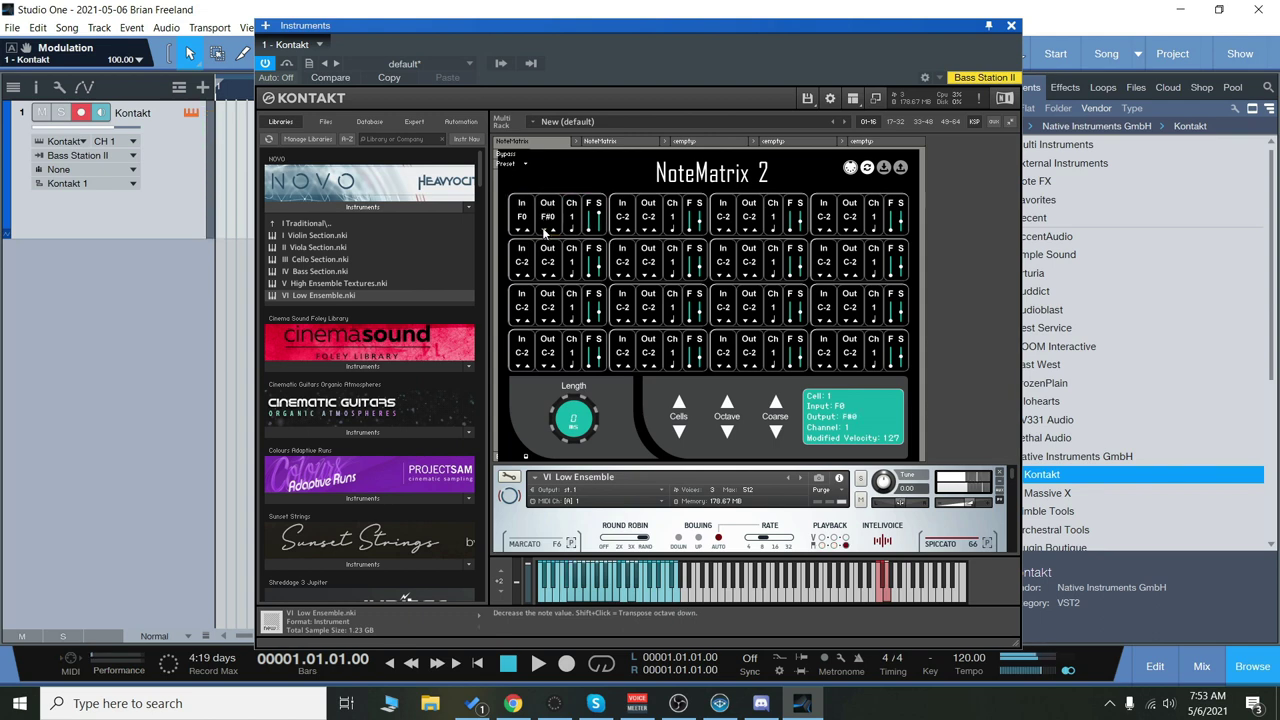
pyautogui.click(547, 230)
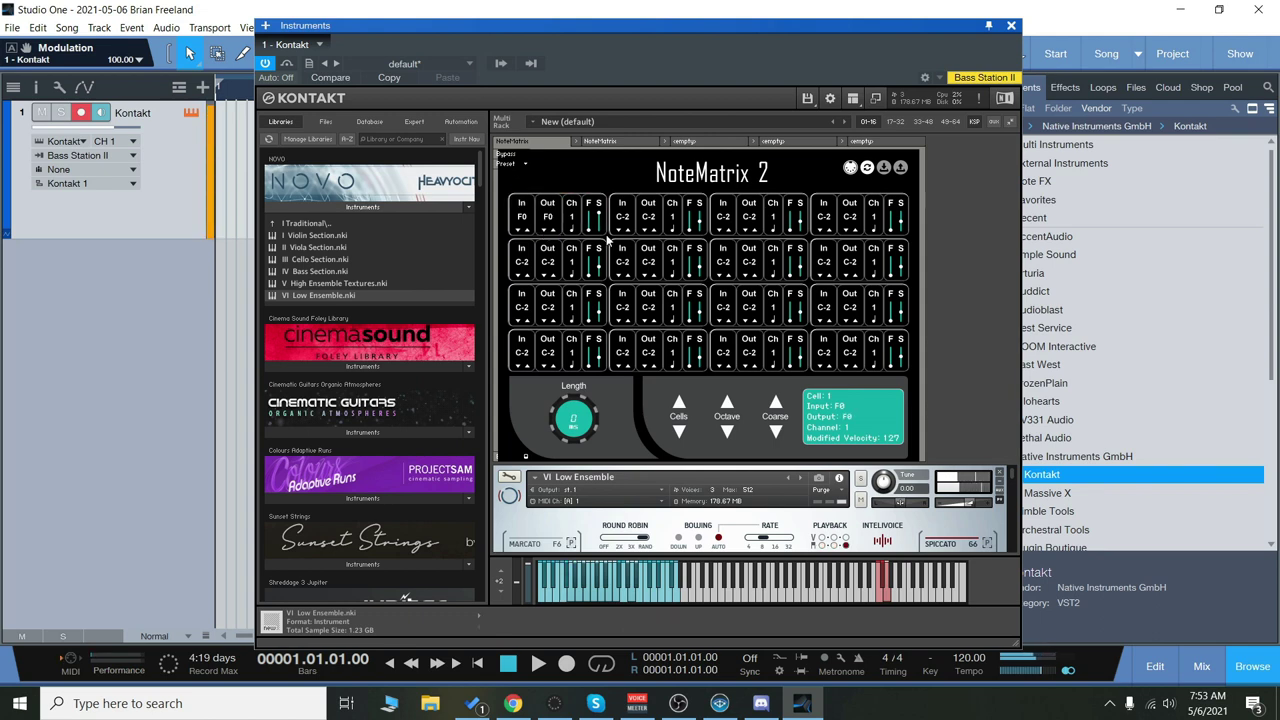